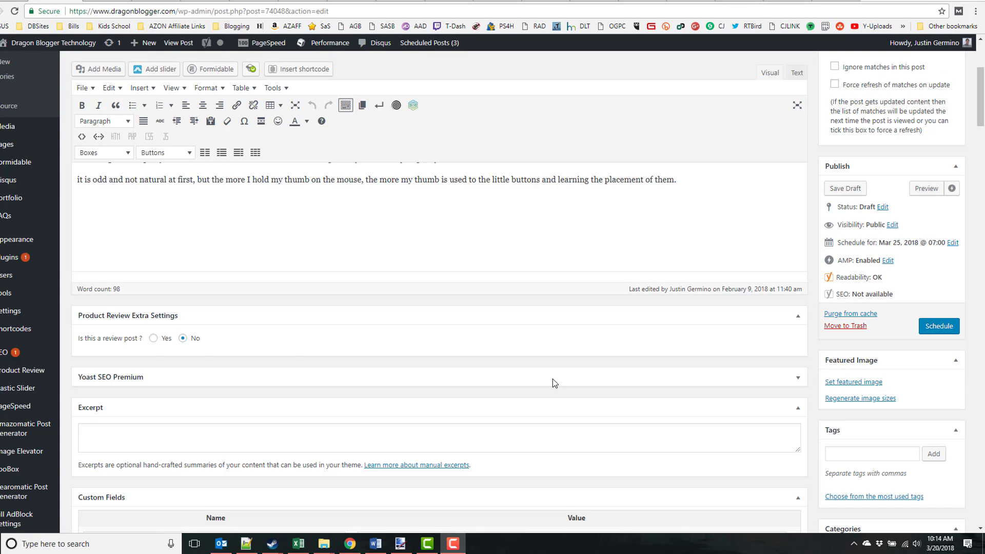
Select Yes for 'Is this a review post?' in Product Review Extra Settings
left_click(153, 338)
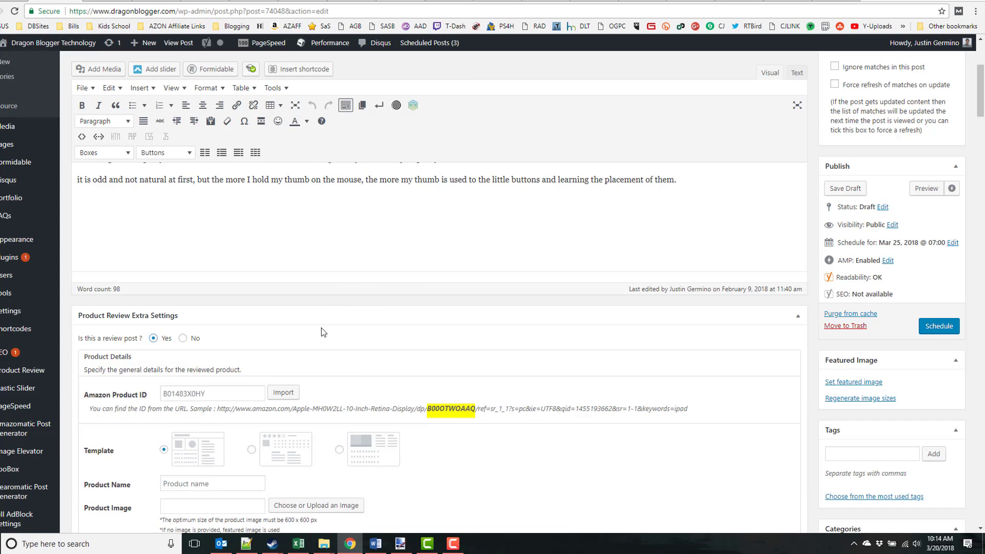
Search Amazon for 'rytaki r6' and select product ID B078RKN1FB in the page address
left_click(596, 4)
triple_click(271, 105)
type("ry")
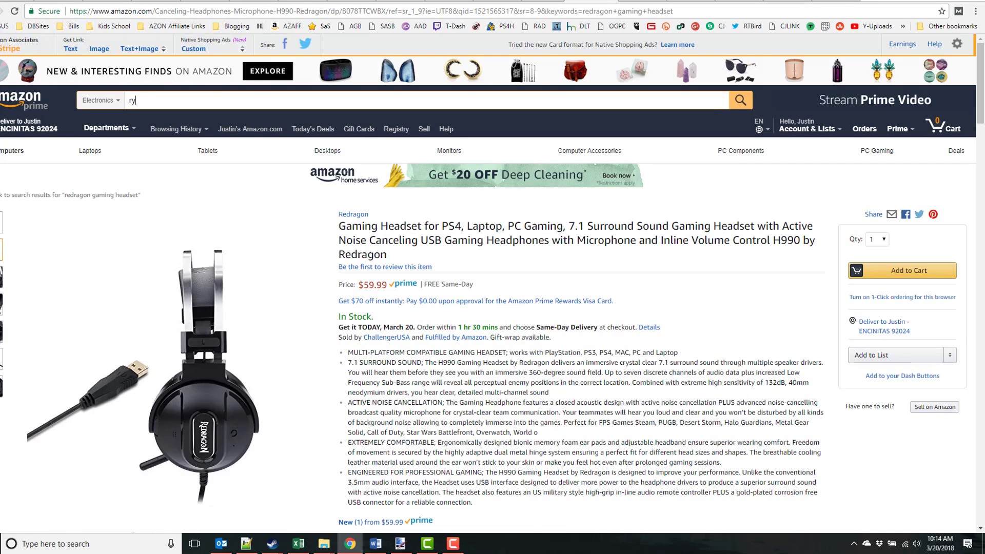
type("taki r6")
key("Return")
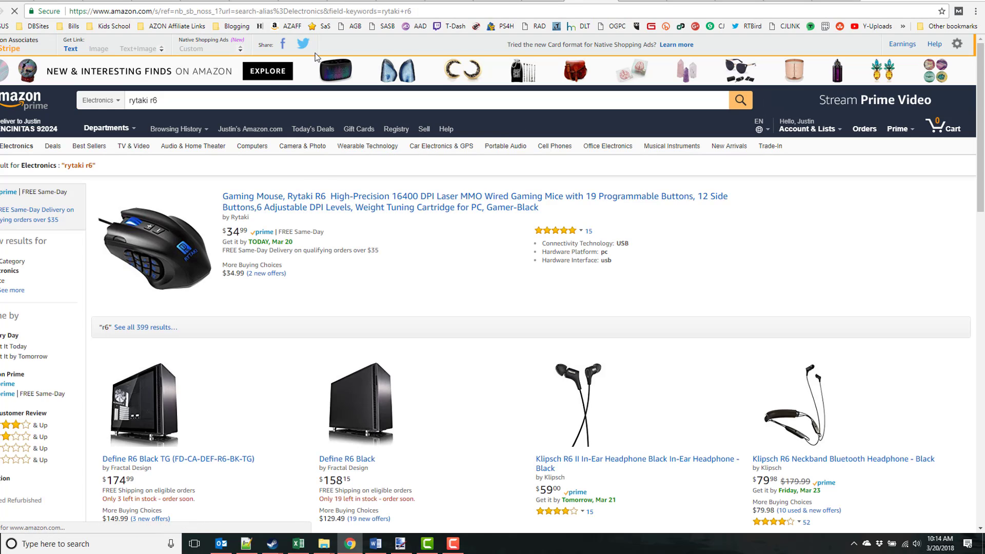
double_click(393, 11)
key("ctrl+c")
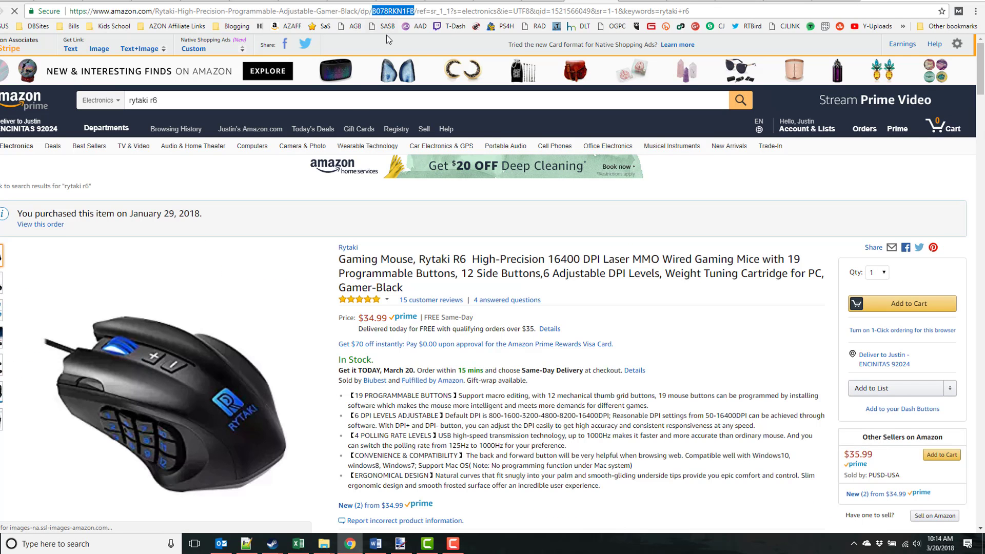
Paste B078RKN1FB into Amazon Product ID and import the product details
key("ctrl+Tab")
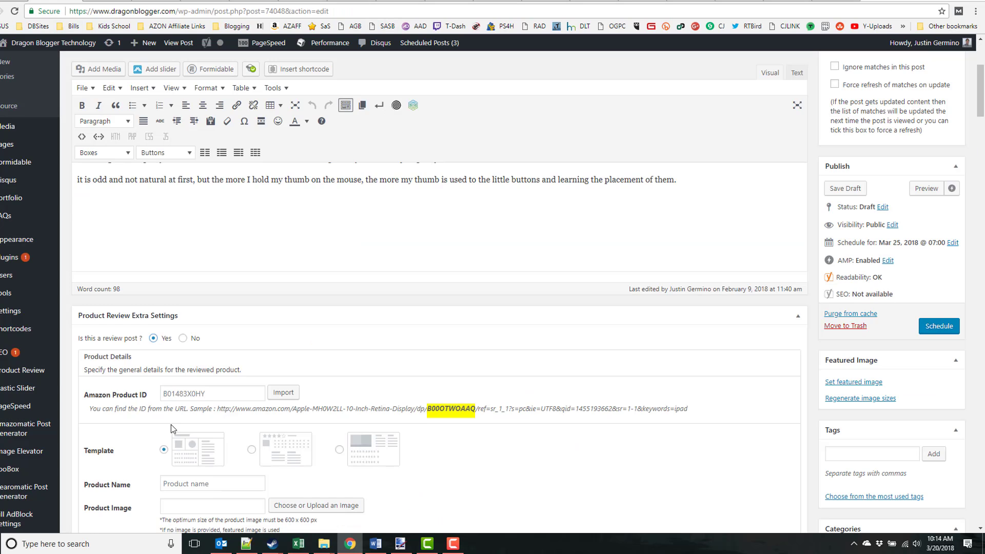
scroll(171, 423, "down", 2)
left_click(231, 289)
key("ctrl+v")
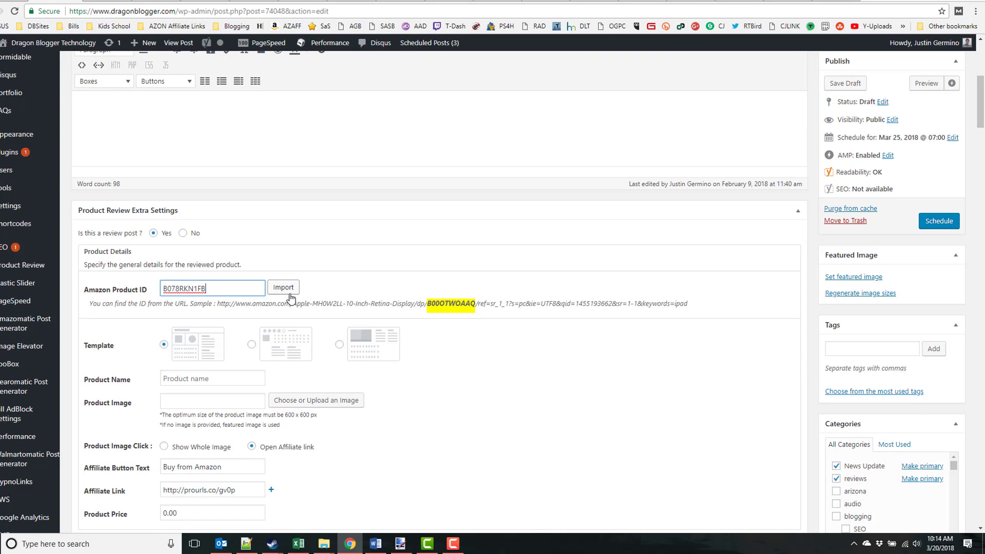
left_click(285, 288)
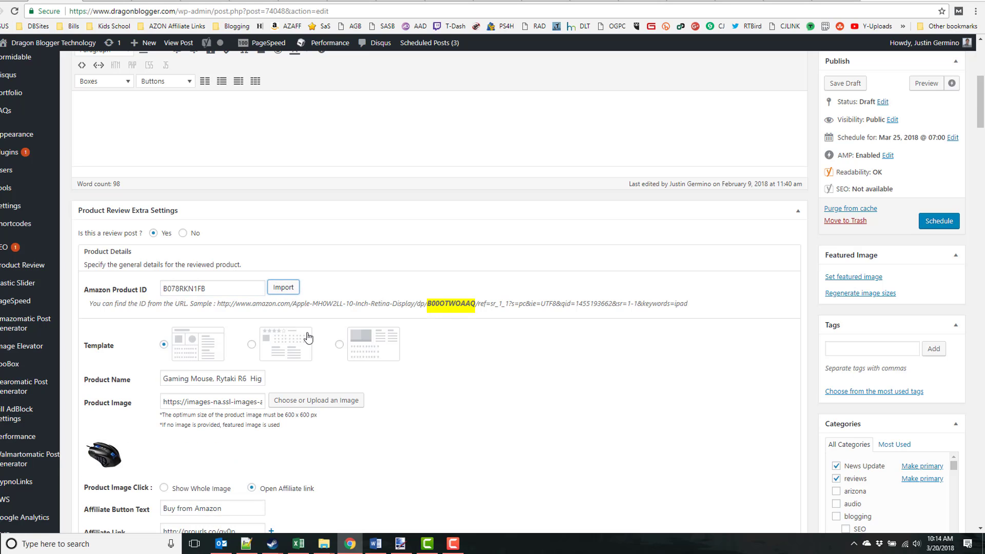
scroll(307, 337, "down", 2)
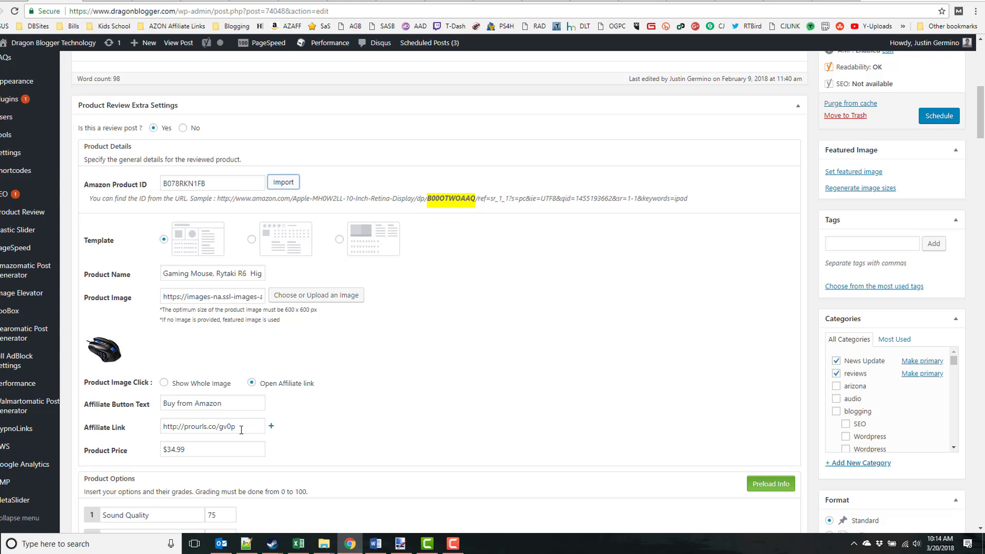
Shorten the product name to 'Rytaki R6 MMO Gaming Mouse', replacing High-Precision with MMO
left_click(216, 273)
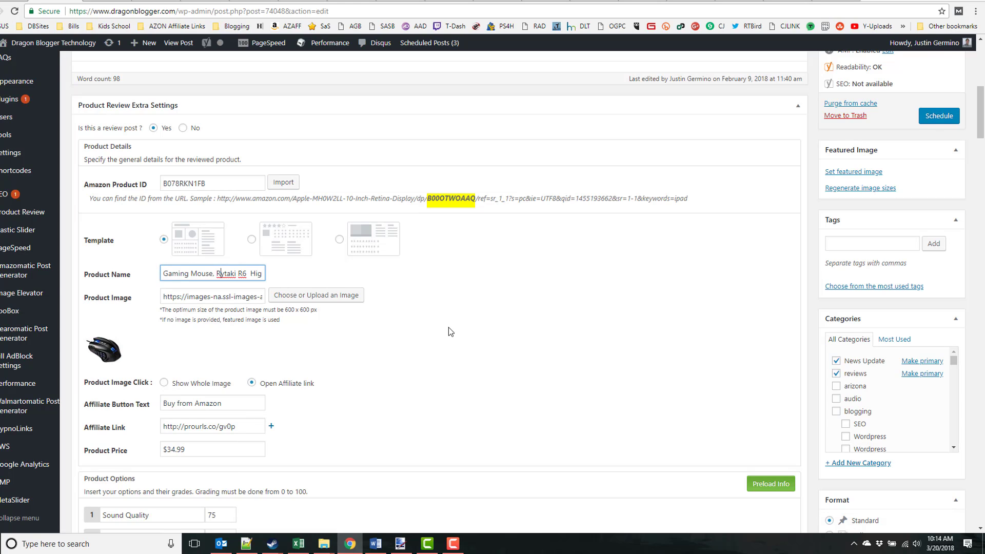
key("Right")
key("Right")
key("Right")
key("Right")
key("Right")
key("Right")
key("Right")
key("Right")
key("Right")
key("Right")
key("Right")
key("Right")
key("Right")
key("Right")
key("Right")
key("Right")
key("Right")
key("Right")
key("Right")
key("Right")
key("Right")
key("Right")
key("Right")
key("Right")
key("Right")
key("Right")
key("Right")
key("Right")
key("Right")
key("Right")
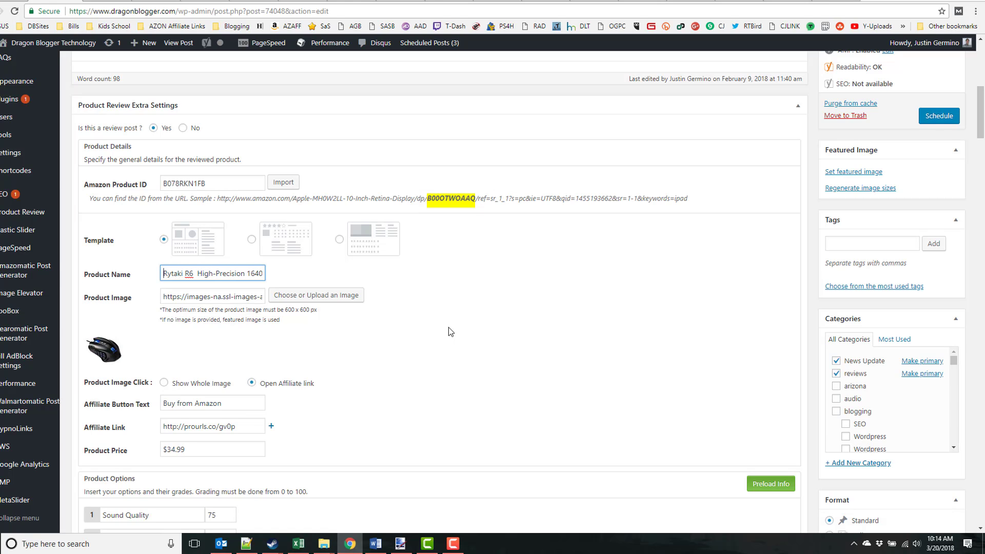
key("Right")
key("Right")
key("Right")
key("Right")
key("Right")
key("Right")
key("Right")
key("Right")
key("Right")
key("Right")
key("Right")
key("Right")
key("Right")
key("Right")
key("Right")
key("Right")
key("Right")
key("Right")
key("Right")
key("Right")
key("Right")
key("Right")
key("Right")
key("Right")
key("Right")
key("Right")
key("Right")
key("Right")
key("Right")
key("Right")
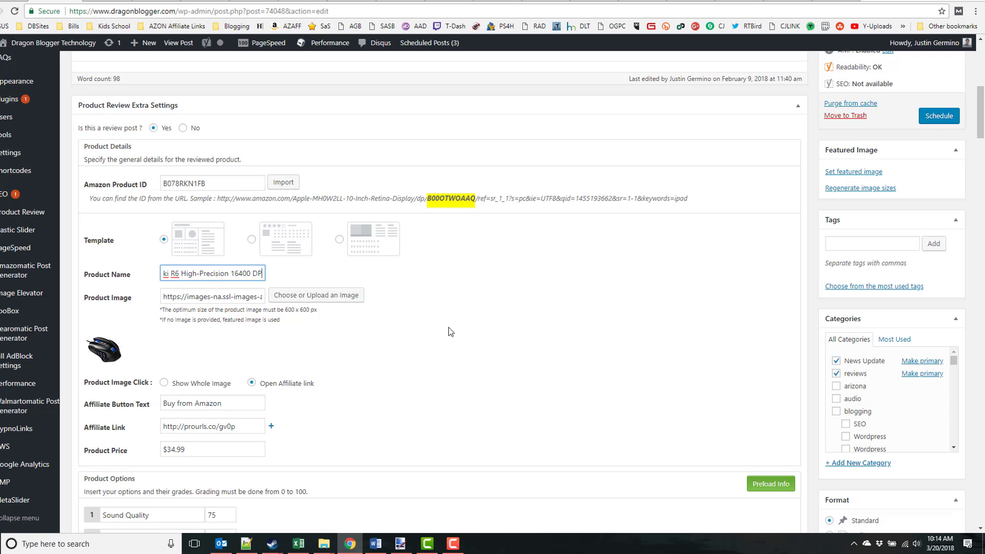
key("Right")
key("Right")
key("shift+End")
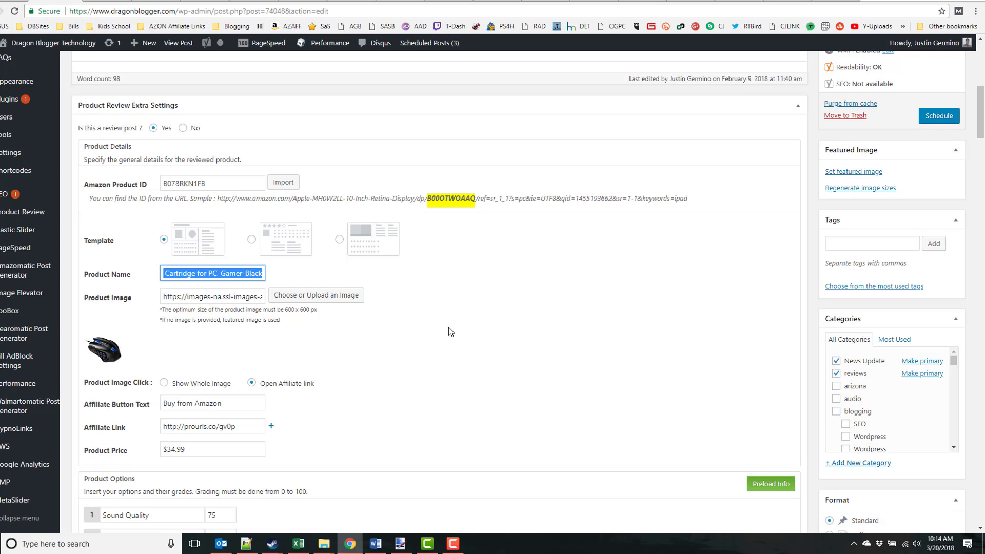
key("BackSpace")
key("BackSpace")
key("BackSpace")
key("BackSpace")
key("BackSpace")
key("BackSpace")
key("BackSpace")
key("BackSpace")
key("BackSpace")
key("BackSpace")
key("BackSpace")
key("BackSpace")
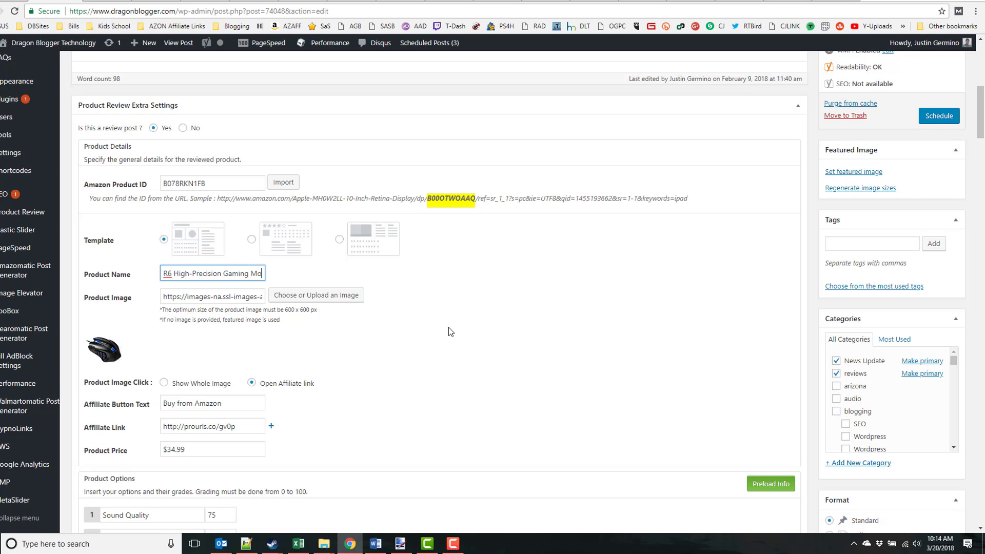
key("Home")
key("Right")
key("Right")
key("Right")
key("Right")
key("Right")
key("Right")
key("Right")
key("Right")
key("Right")
key("shift+Right")
key("shift+Right")
key("shift+Right")
key("shift+Right")
key("shift+Right")
key("shift+Right")
key("shift+Right")
key("shift+Right")
key("shift+Right")
key("shift+Right")
key("shift+Right")
key("shift+Right")
key("shift+Right")
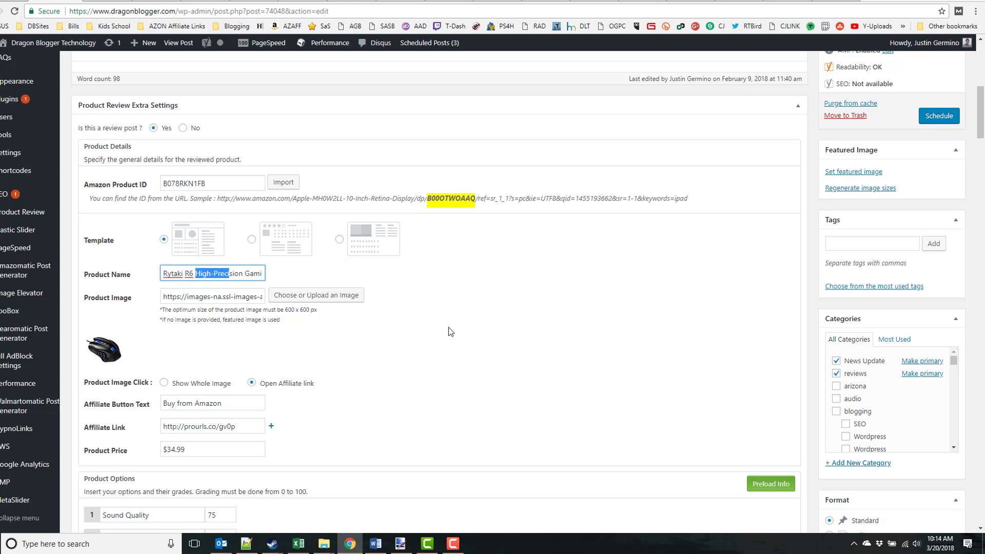
key("shift+Right")
type("MMO")
left_click(204, 425)
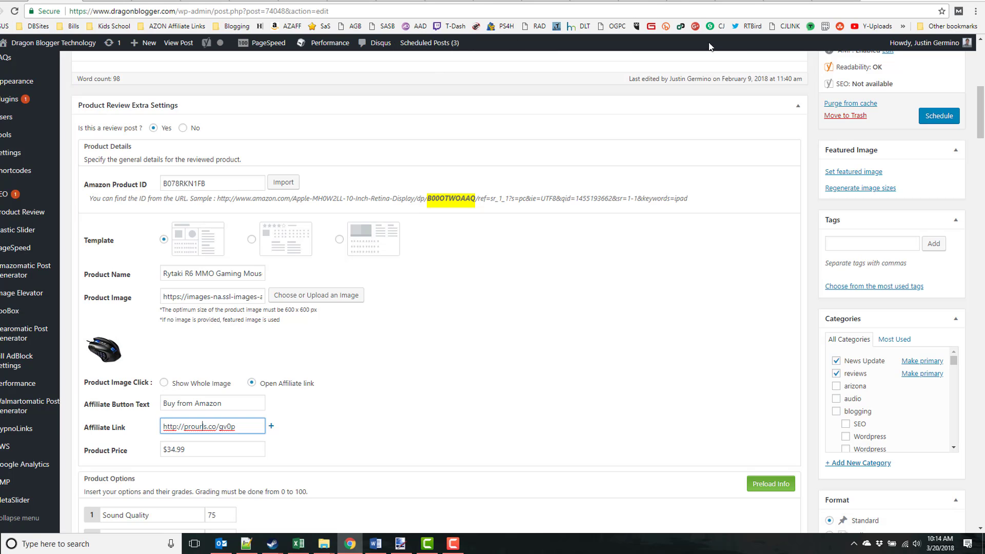
Copy the Amazon product page address and log in to prourls
left_click(302, 2)
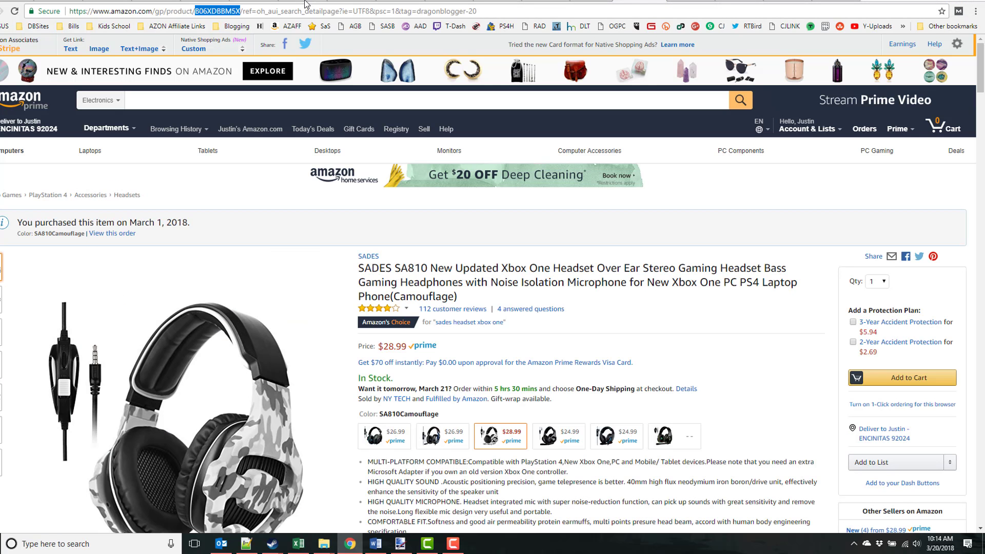
left_click(293, 13)
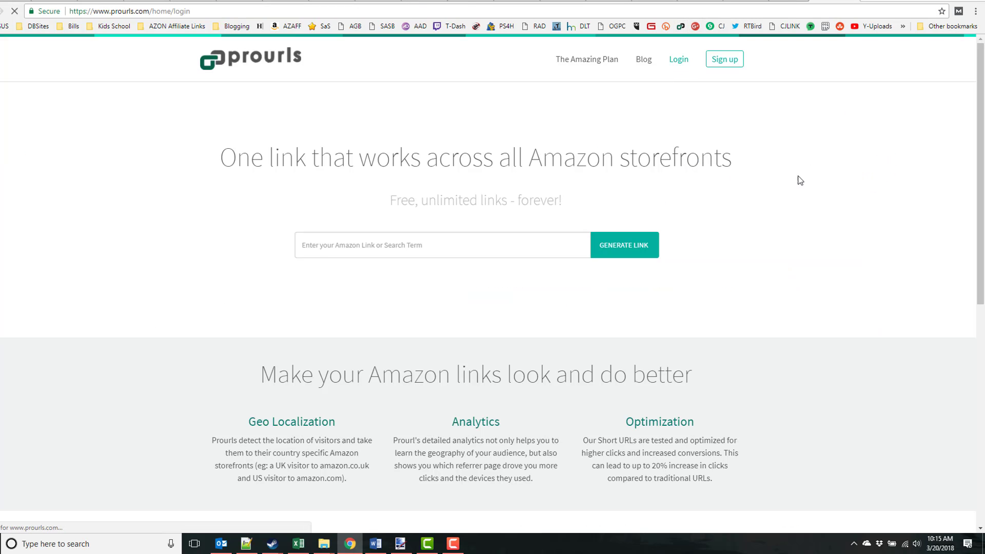
left_click(518, 264)
right_click(518, 264)
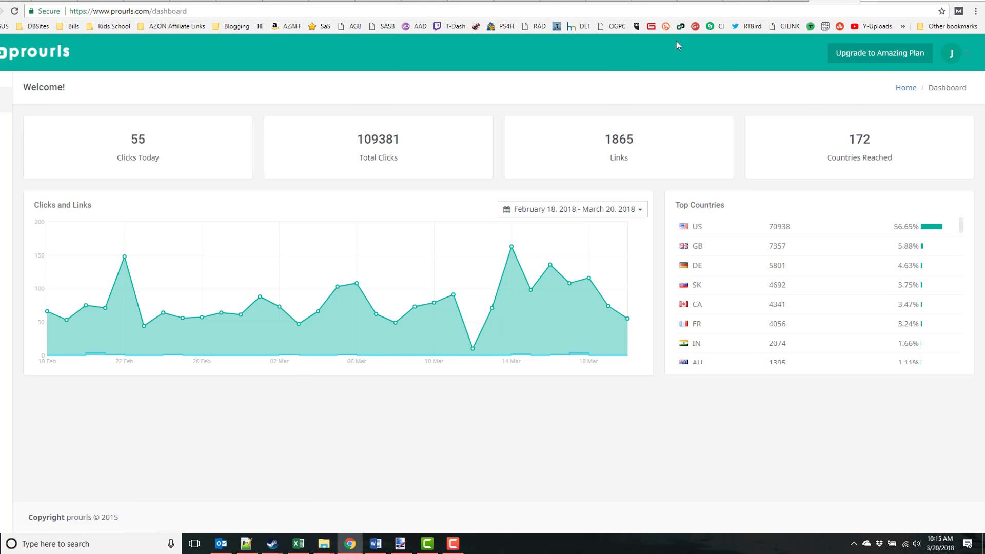
Generate a short link for the Amazon address in prourls and copy it
left_click(685, 27)
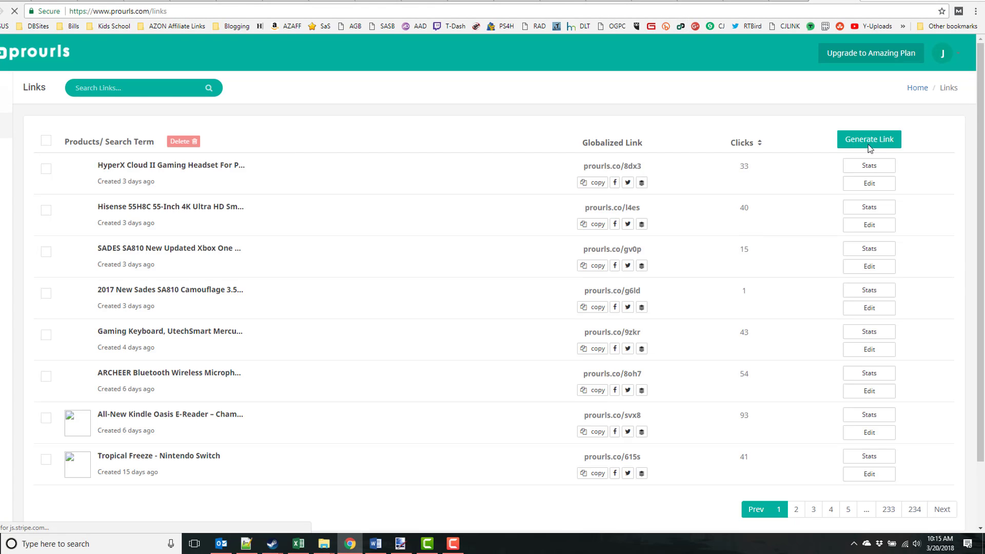
left_click(870, 145)
key("ctrl+v")
left_click(543, 228)
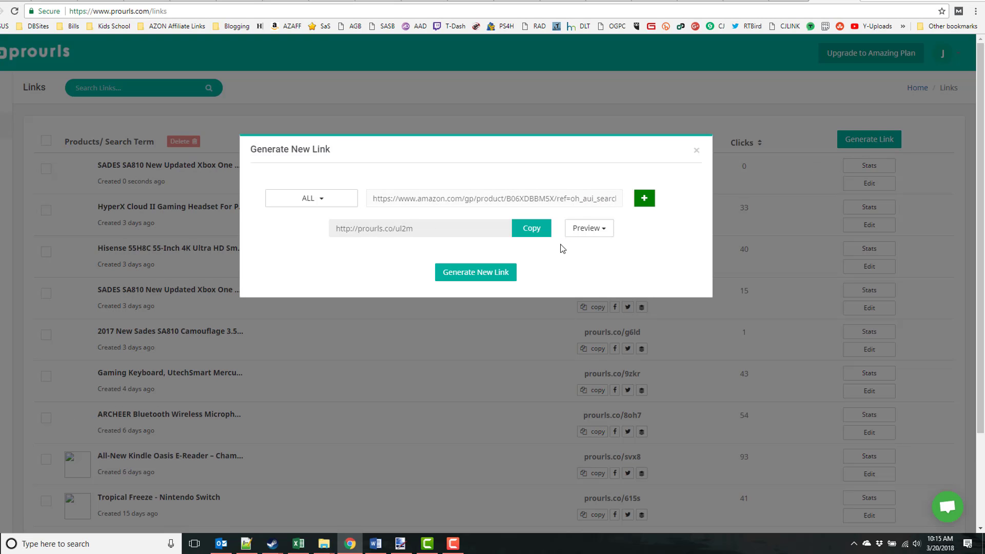
left_click(531, 228)
left_click(15, 3)
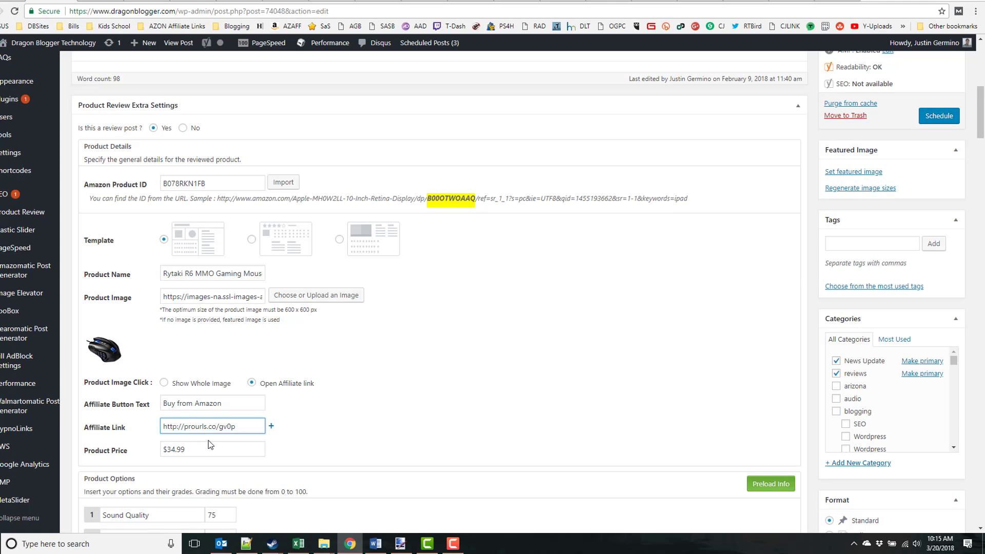
left_click_drag(248, 425, 77, 437)
type("http://prourls.co/ul2m")
View the Preload Info list with the Sades SA-810 Gaming Headset review, then close it
scroll(377, 315, "down", 1)
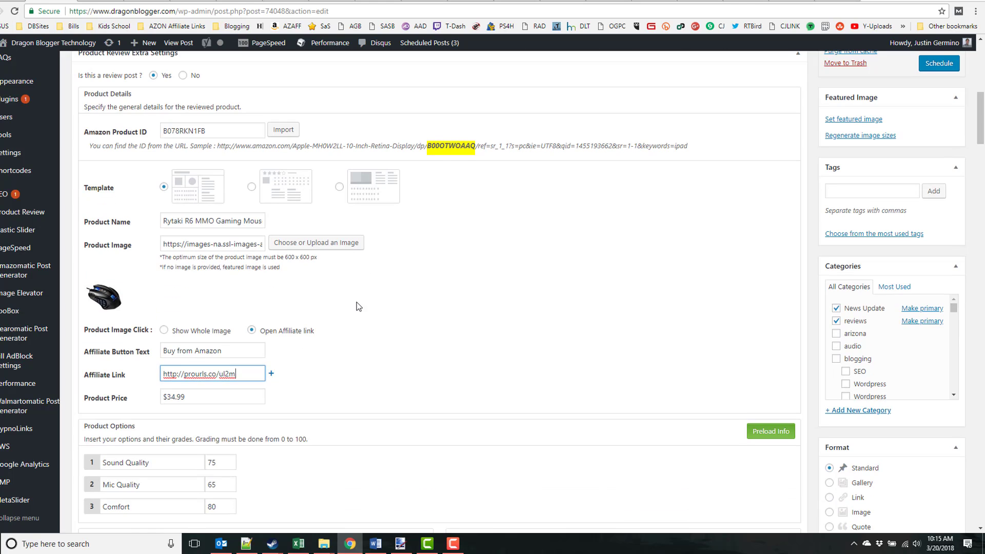
scroll(358, 306, "down", 1)
scroll(354, 316, "down", 2)
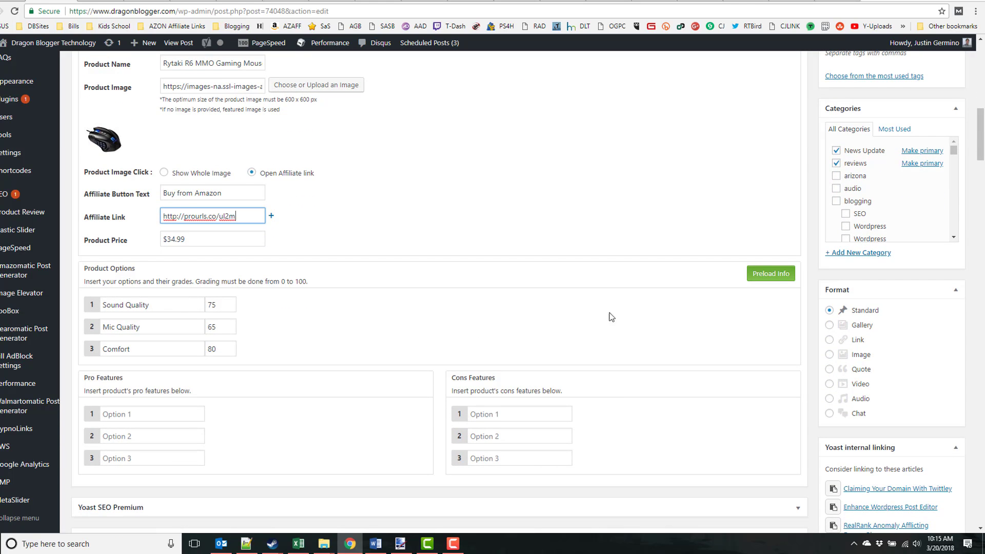
scroll(608, 314, "down", 1)
left_click(788, 221)
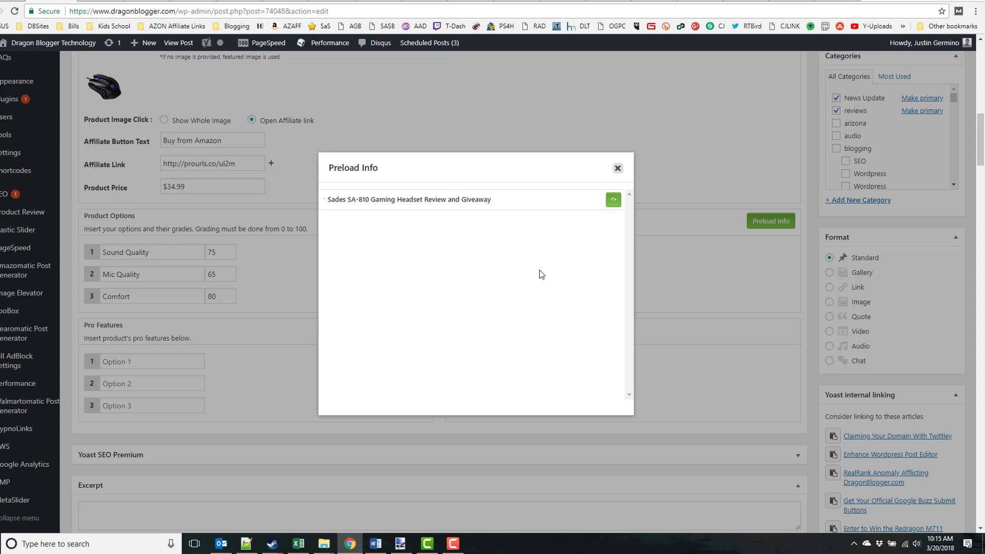
scroll(538, 272, "down", 2)
scroll(457, 251, "up", 3)
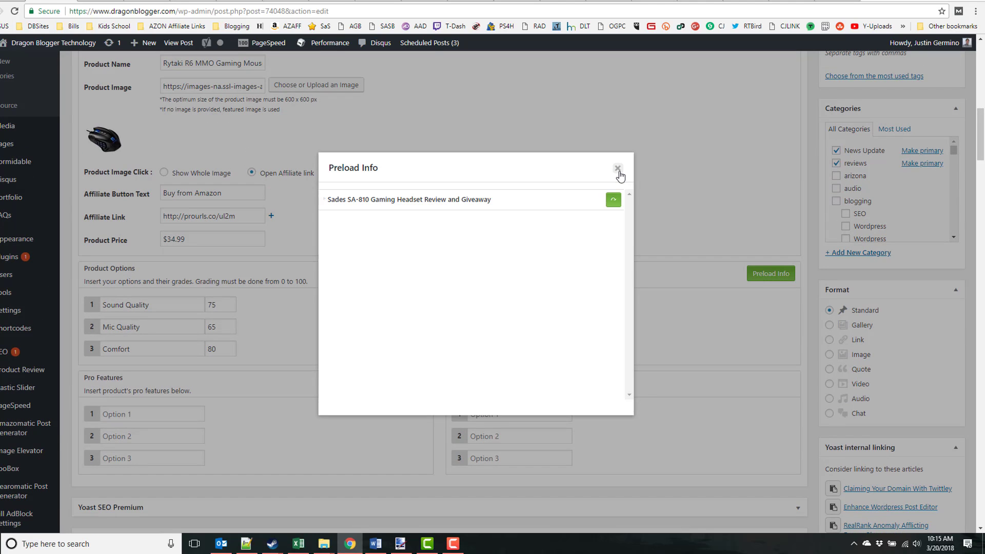
left_click(617, 168)
Rename the first product option to Configurable Buttons with grade 95
triple_click(149, 306)
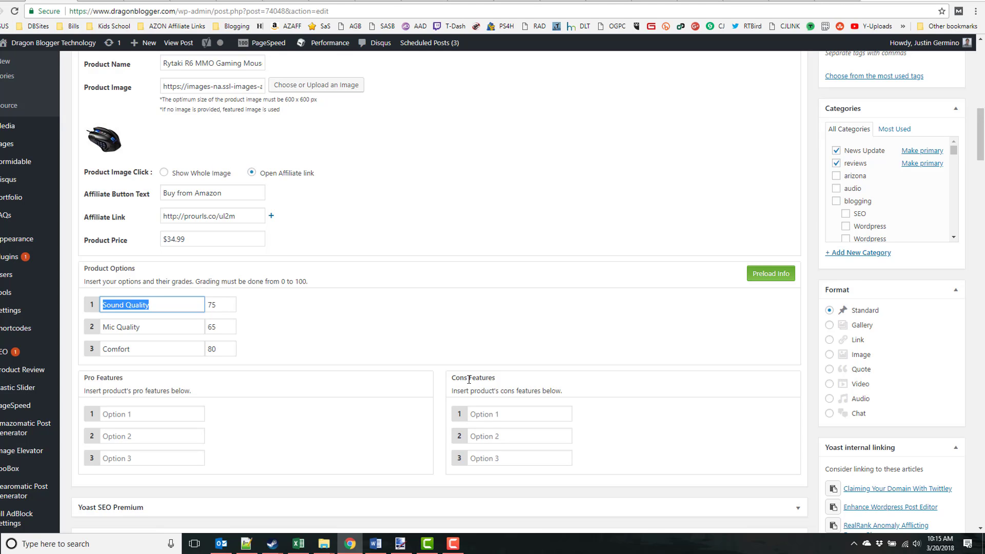
type("C")
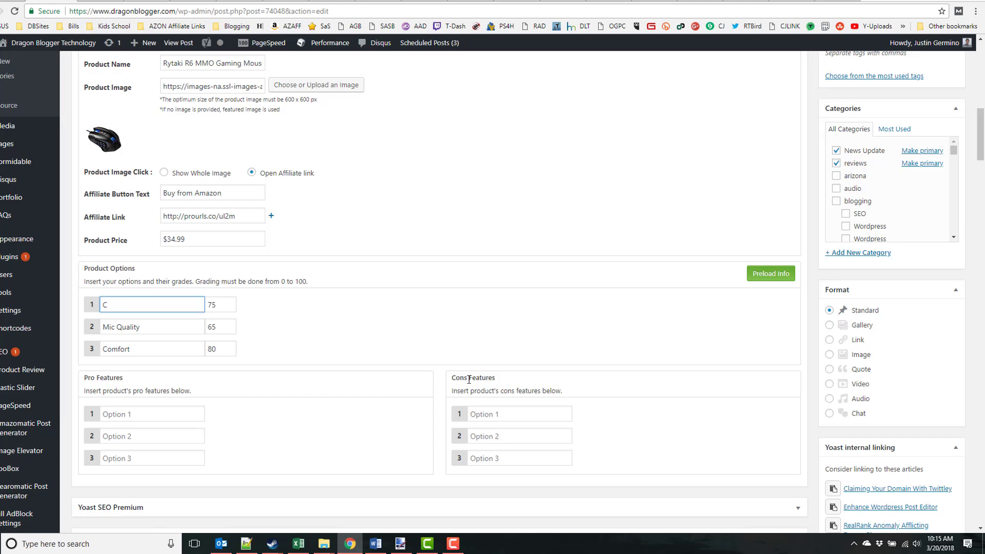
type("ustomizable Buttons")
key("ctrl+a")
type("Configurable Buttons")
key("Tab")
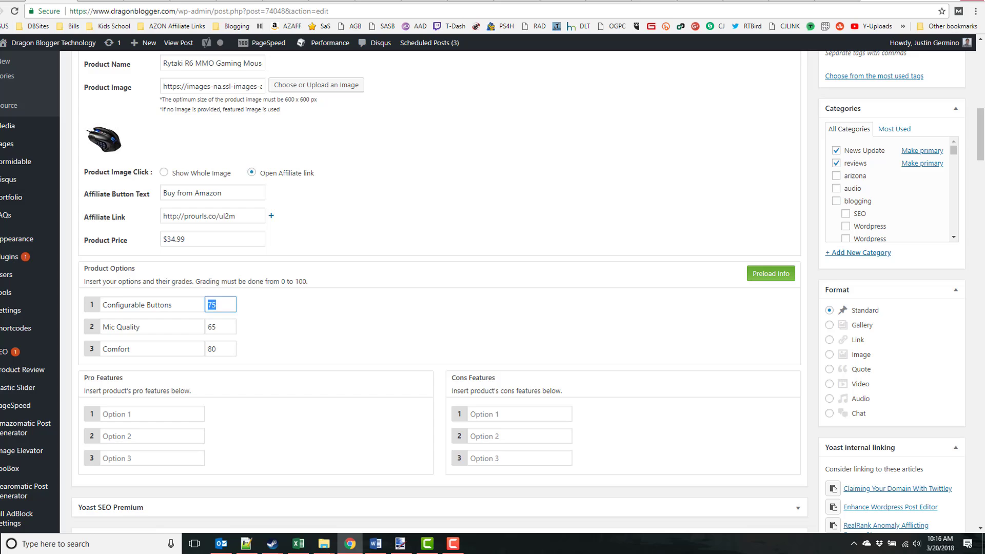
type("95")
Set the second option to Comfort 85 and clear the third option's name and grade
key("Tab")
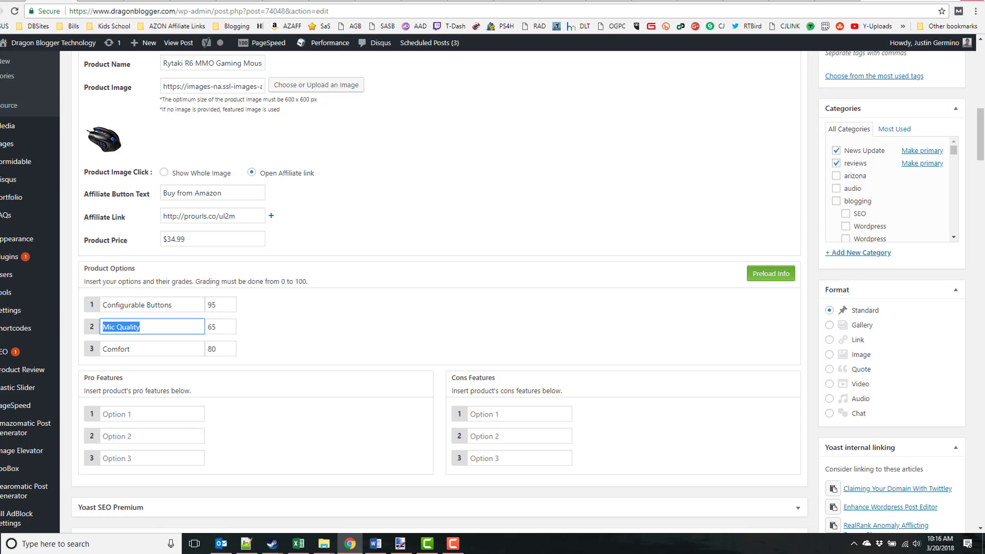
type("COmfo")
key("BackSpace")
key("BackSpace")
key("BackSpace")
key("BackSpace")
type("omfort")
key("Tab")
type("85")
key("Tab")
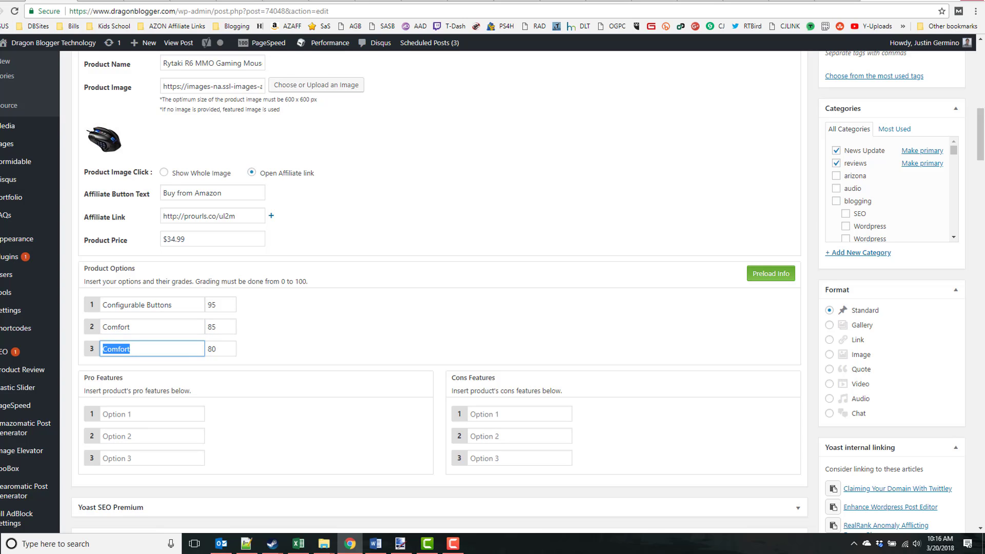
key("BackSpace")
key("Tab")
key("BackSpace")
key("Tab")
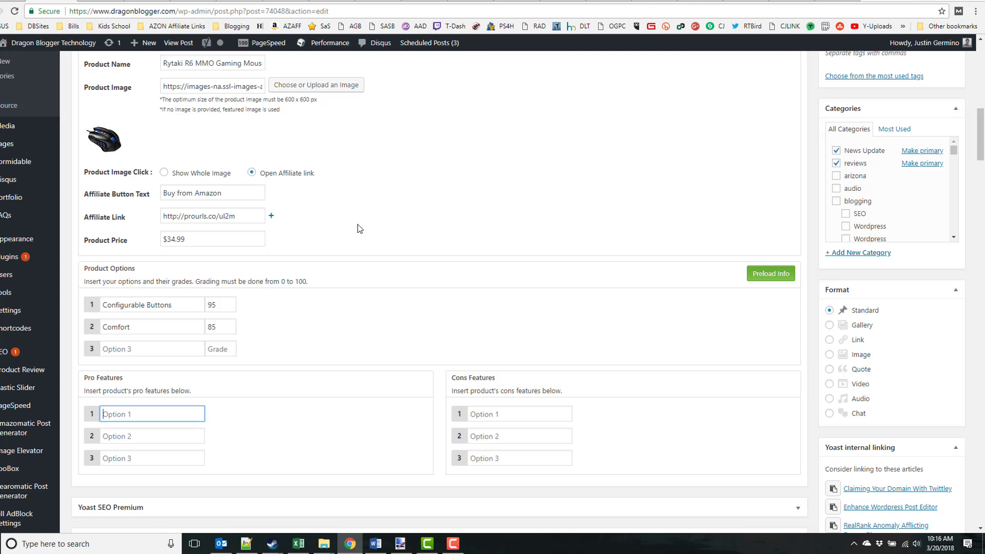
Enter pros: Customizable Weights, Custom Buttons and Macro Support, 5 DPI Profiles
scroll(182, 409, "down", 1)
type("Cu")
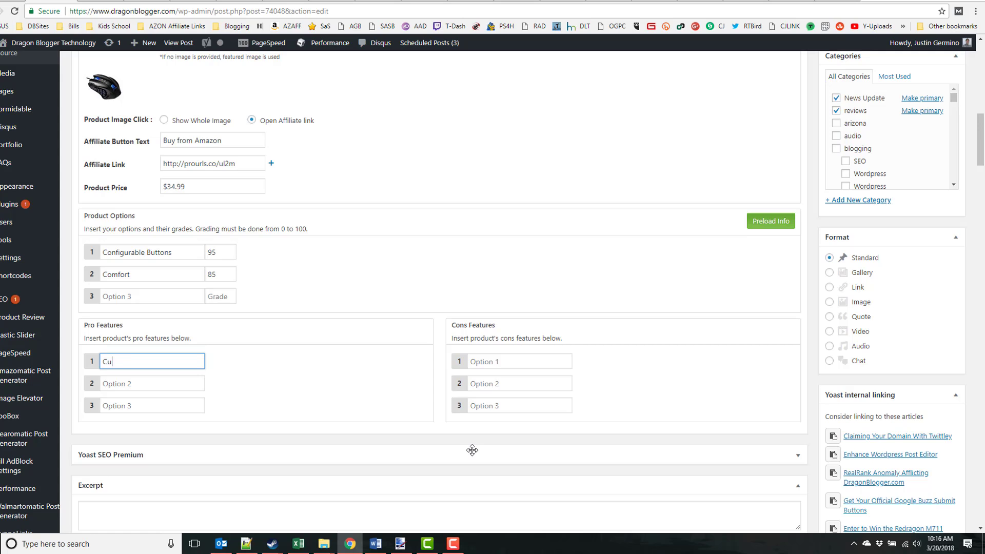
type("stomizable Weights")
key("Tab")
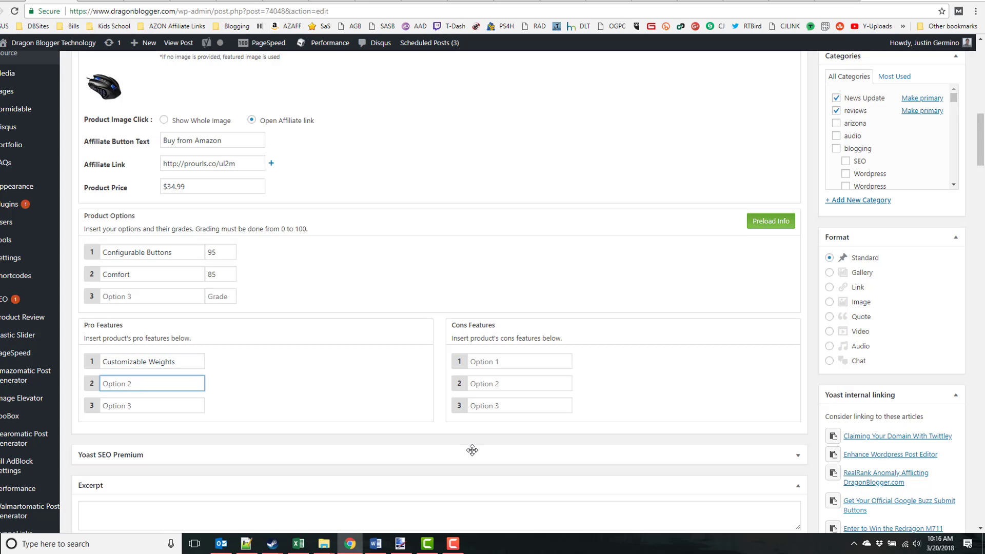
type("Custom ")
type("Buttons and")
type(" Macro Suppor")
type("t")
key("Tab")
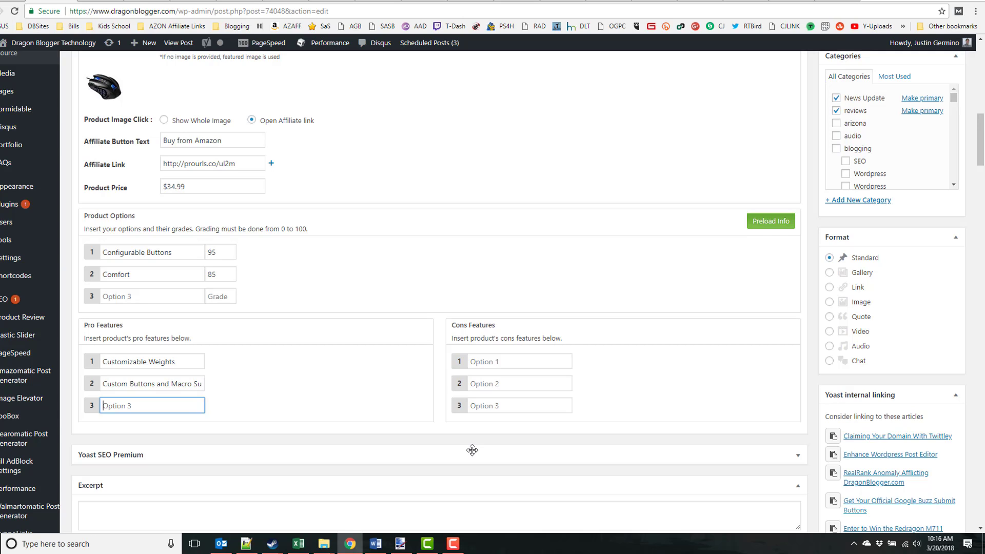
type("5 DPI Profiles")
Enter cons: 'Cord Stiff and TnagCrimps Easily' and 'Thumb Buttons Hard to Get Used To'
left_click(511, 363)
type("Cord")
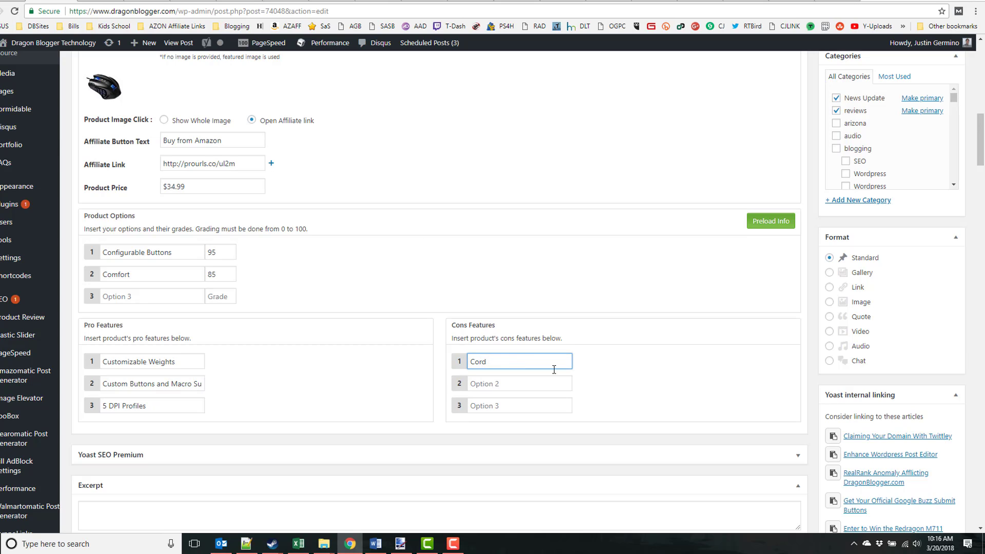
type(" Stiff and Tnag")
type("Crimps")
type(" Easily")
key("Tab")
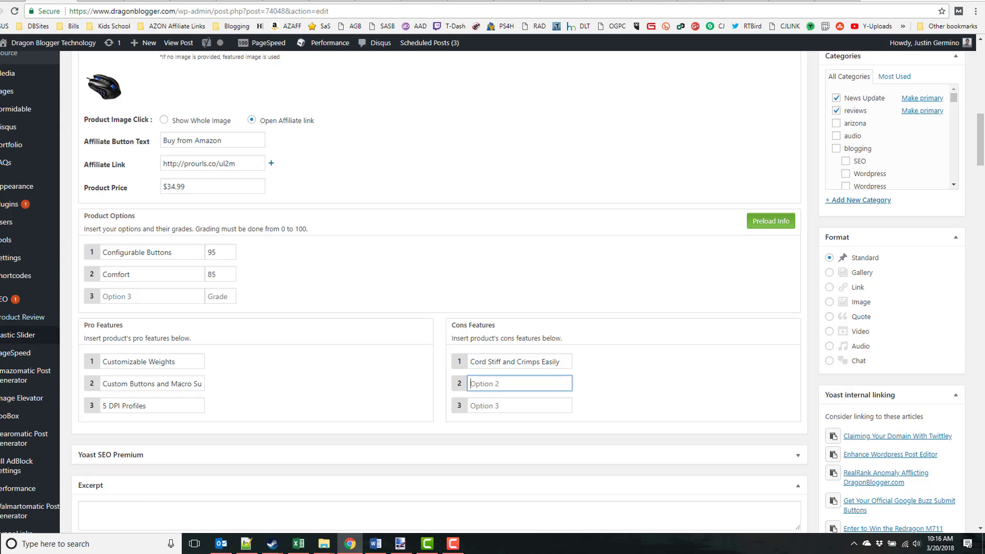
mouse_move(23, 533)
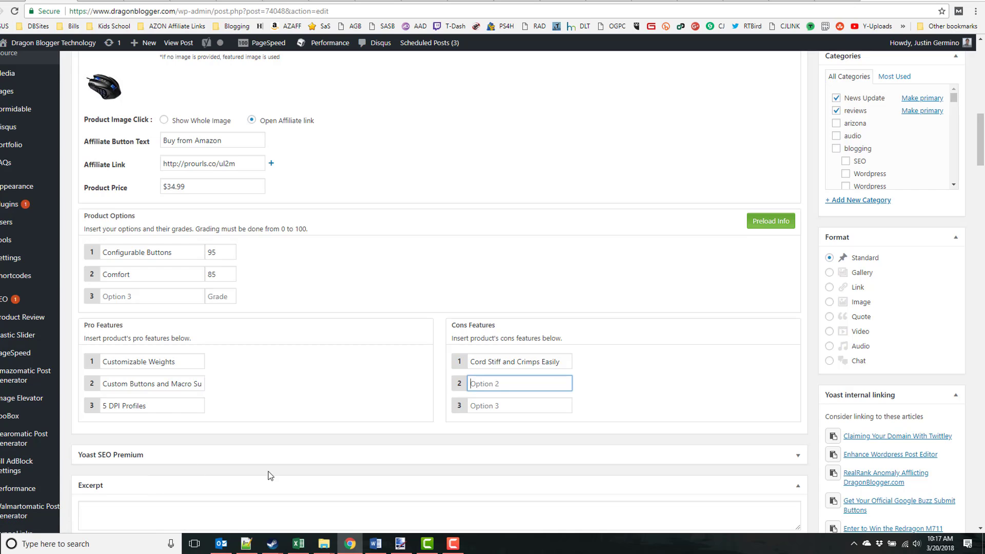
type("Thumb Buttons Hard")
type(" to Get Used To")
scroll(267, 375, "down", 2)
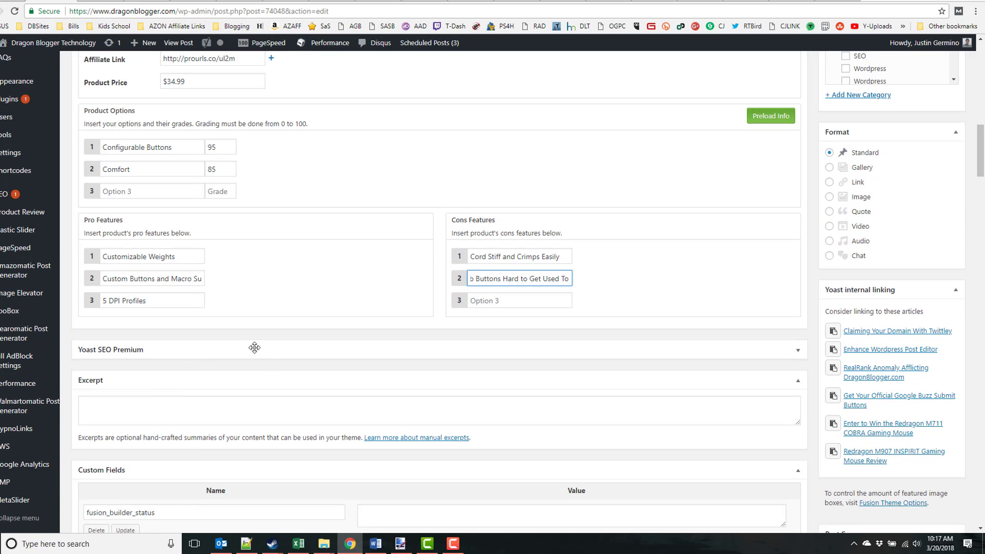
Save the Rytaki R6 review post as a draft from the Publish box
scroll(262, 353, "up", 3)
scroll(190, 358, "up", 2)
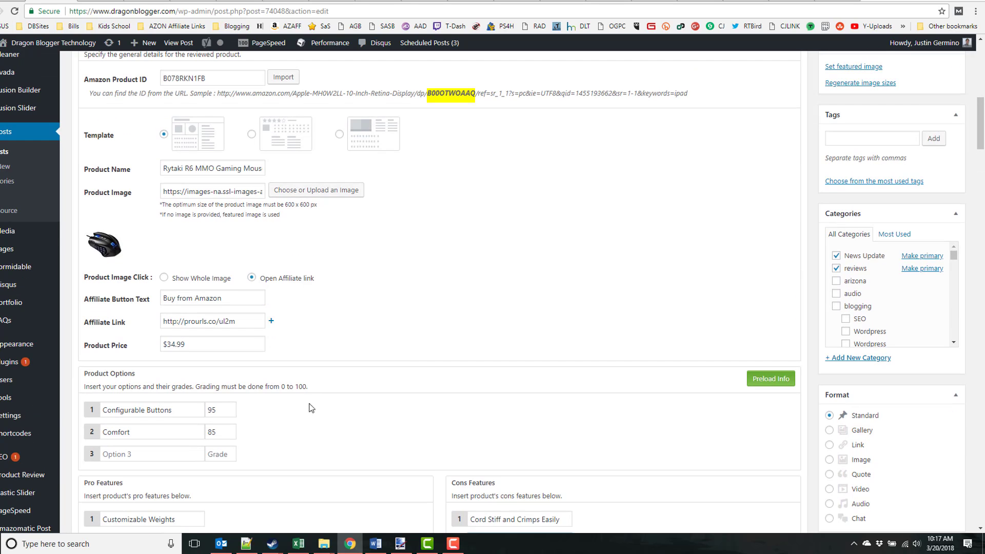
scroll(413, 406, "up", 2)
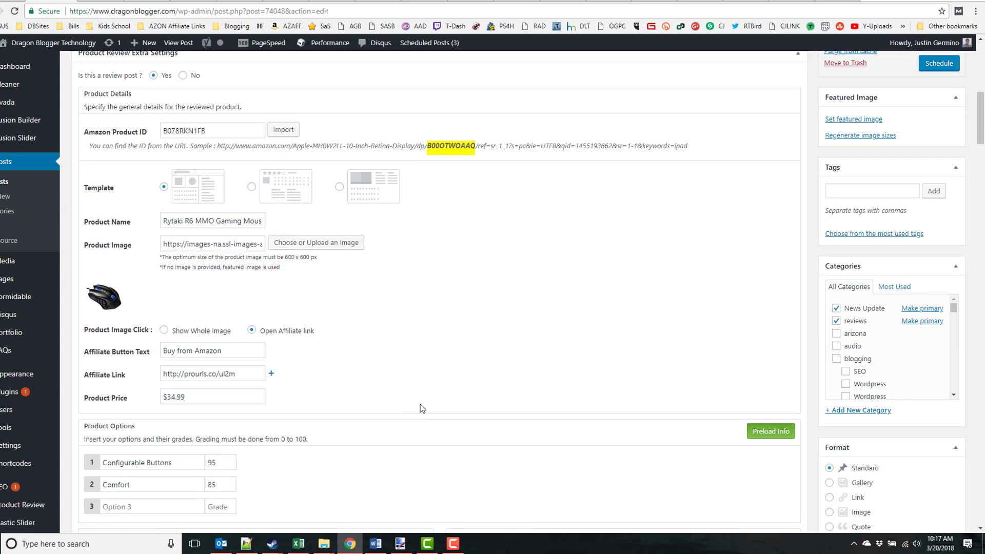
scroll(424, 395, "up", 1)
scroll(429, 366, "up", 2)
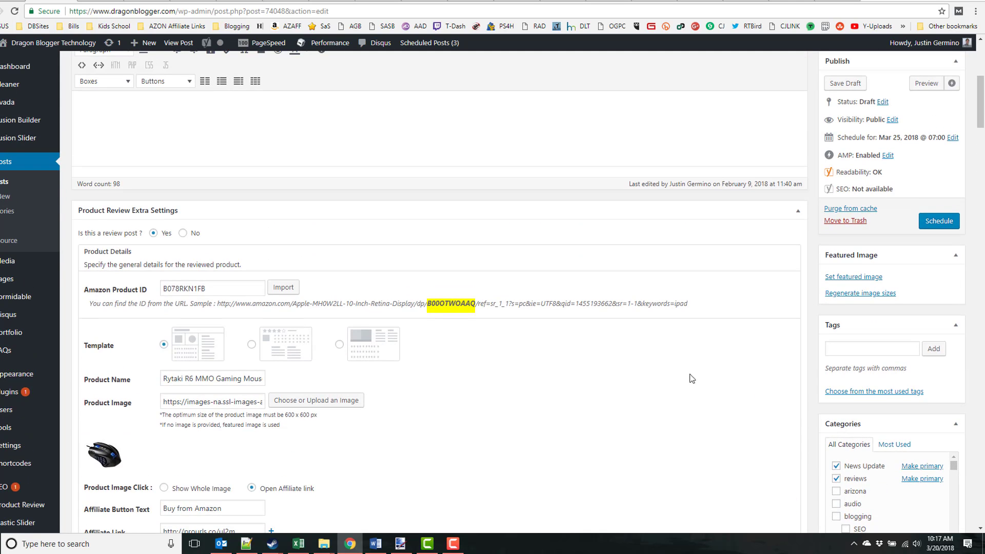
scroll(658, 366, "up", 2)
scroll(658, 365, "up", 2)
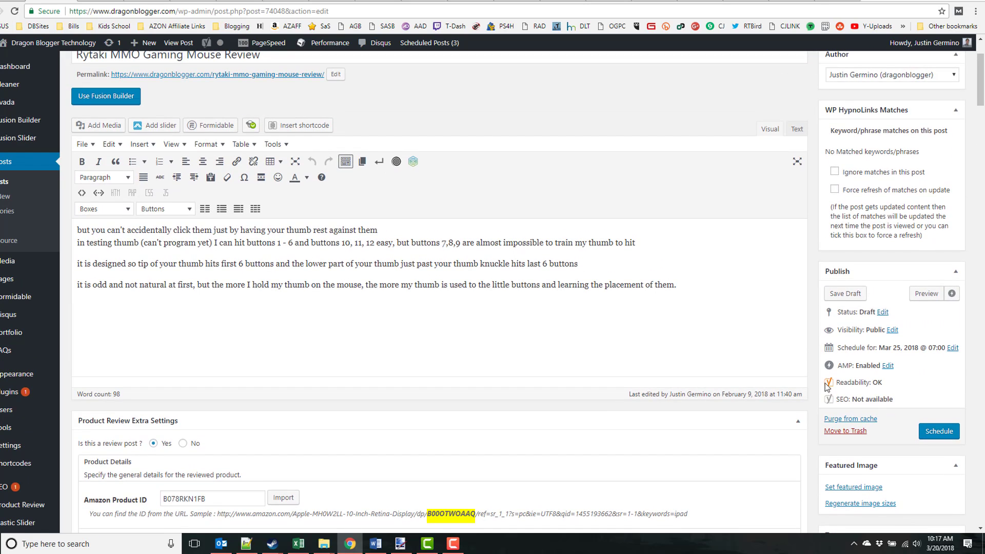
left_click(860, 295)
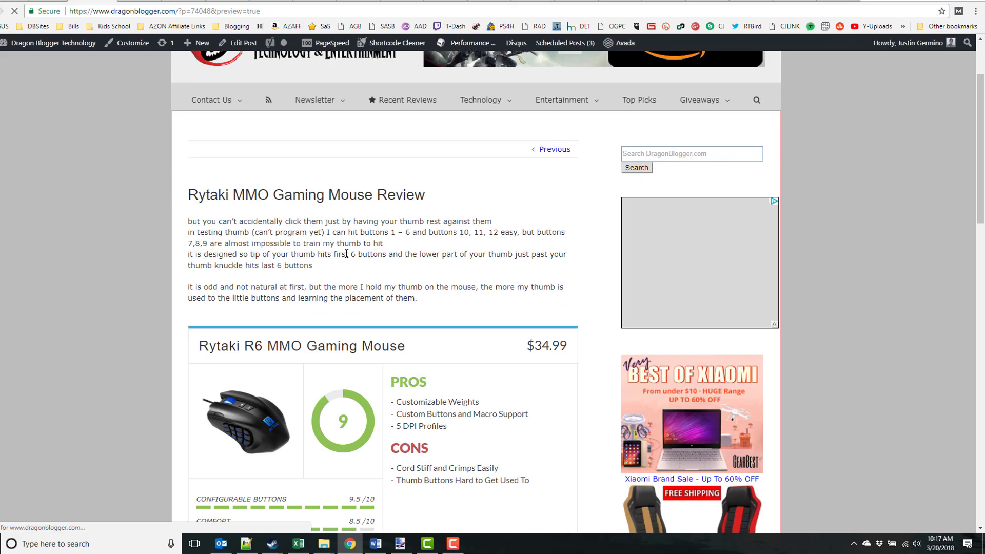
scroll(391, 248, "down", 3)
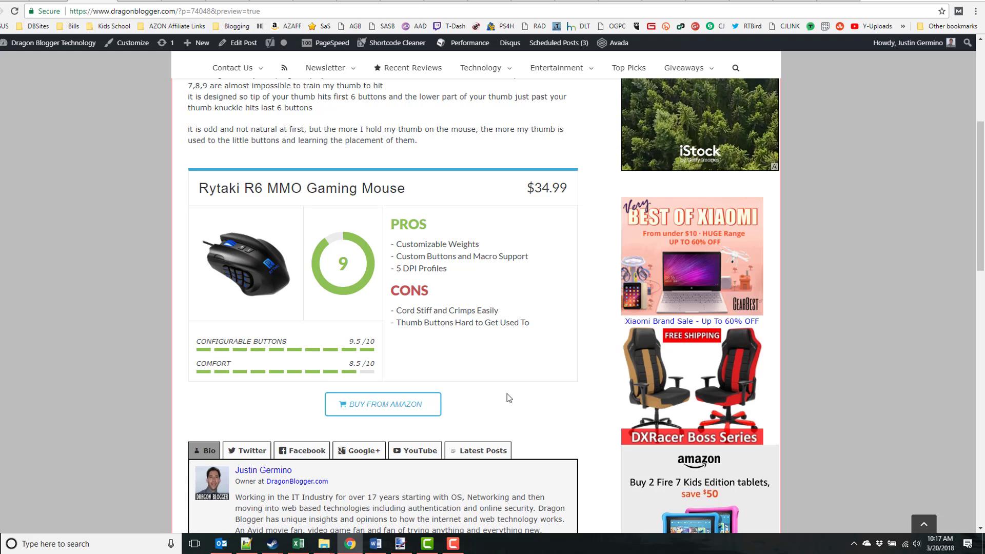
Inspect the previewed review box, test the Buy From Amazon link, and return to the preview
left_click(403, 410)
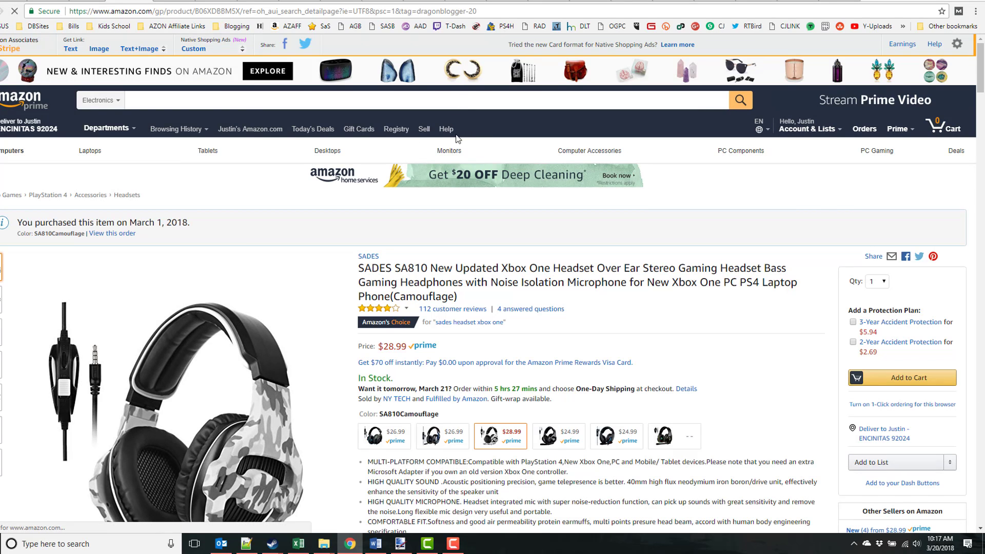
key("alt+Left")
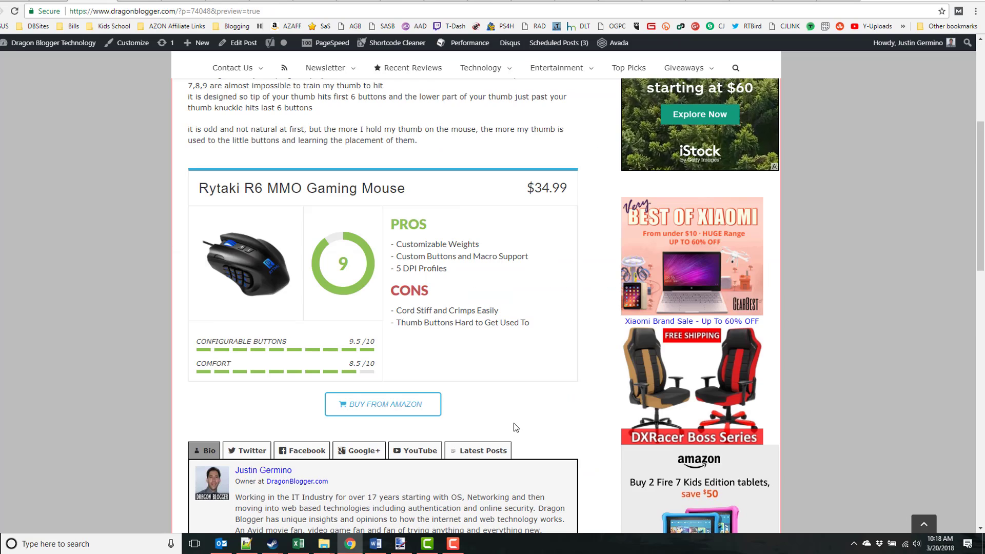